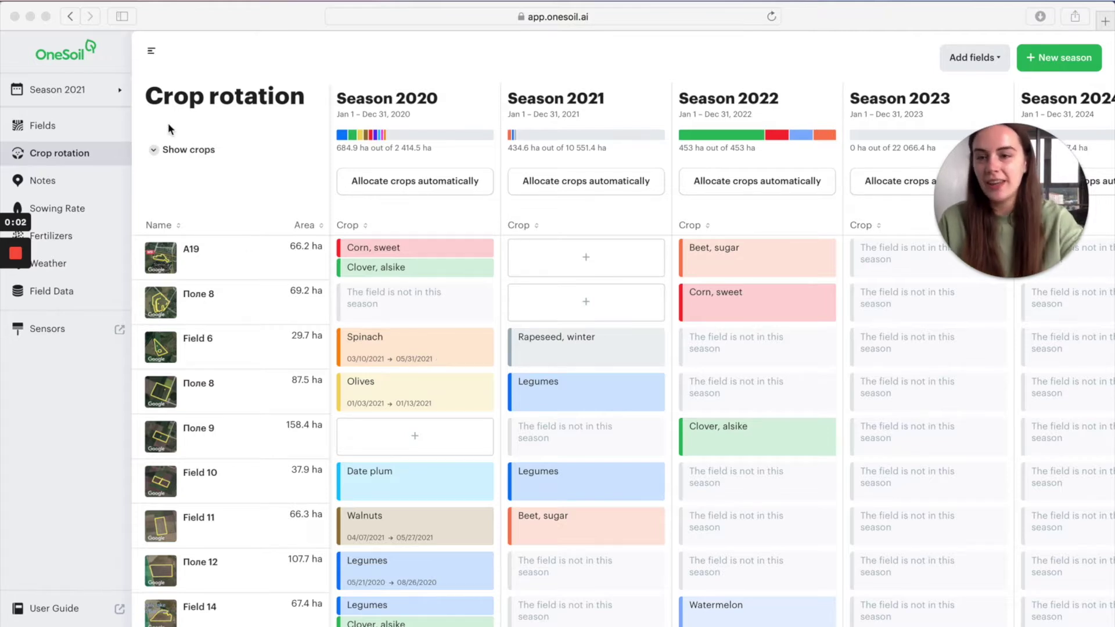
# Search 'alfa' in A19's Season 2021 crop list and choose Alfalfa
pyautogui.click(92, 158)
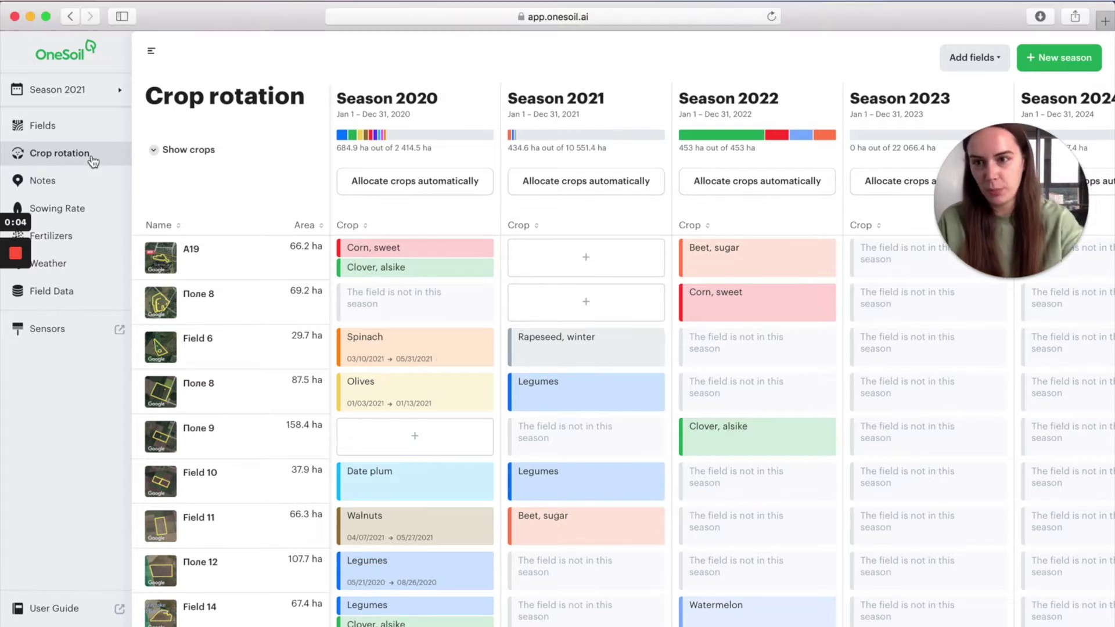
pyautogui.click(571, 279)
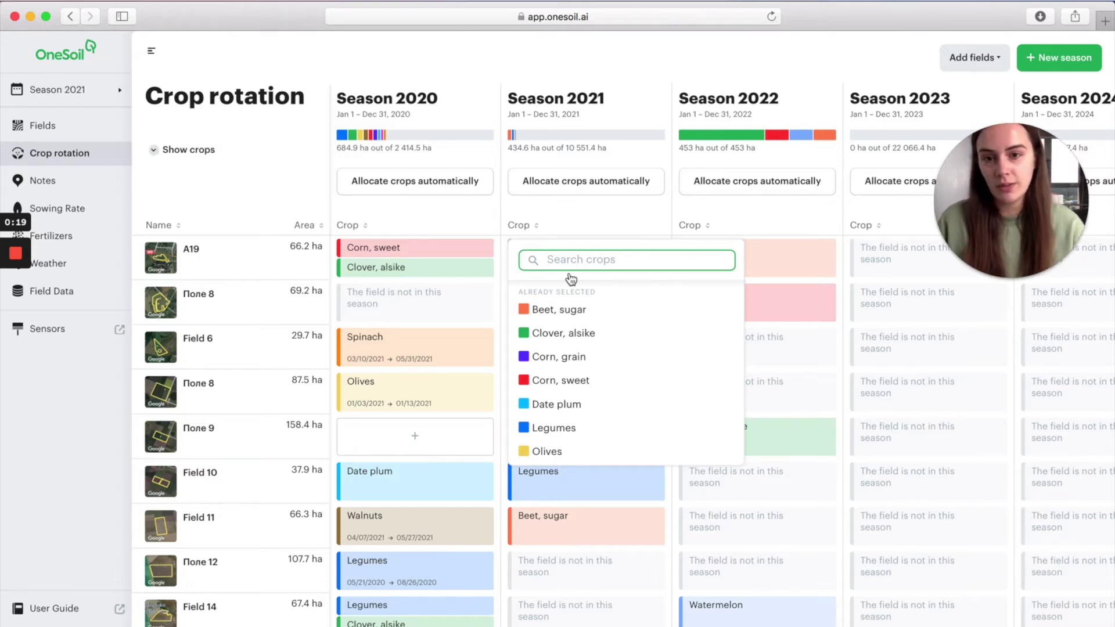
pyautogui.press('Escape')
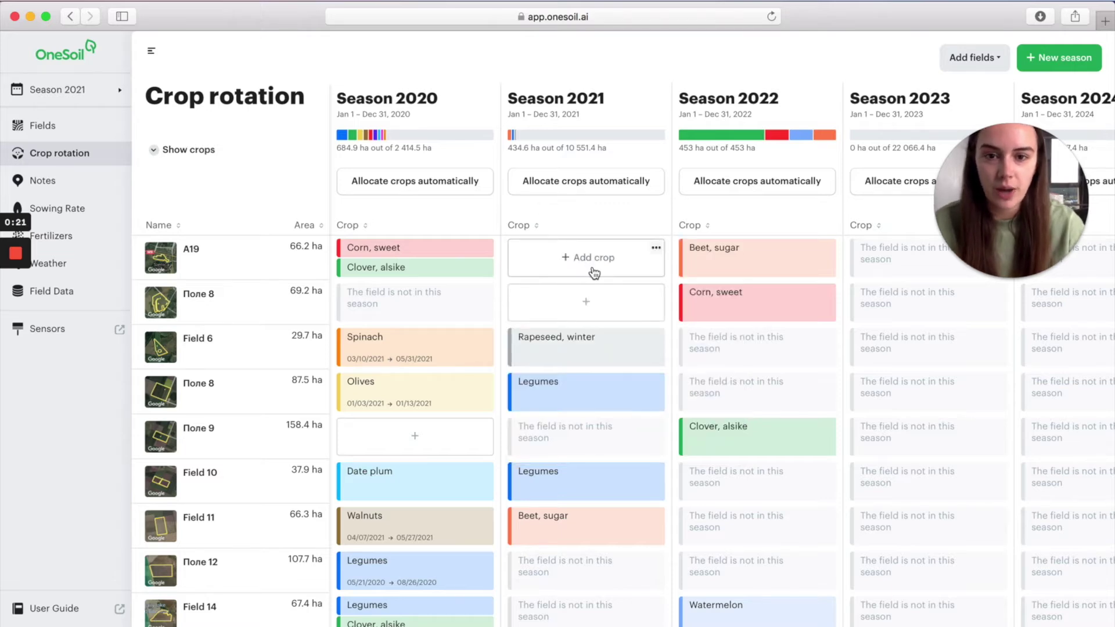
pyautogui.click(594, 258)
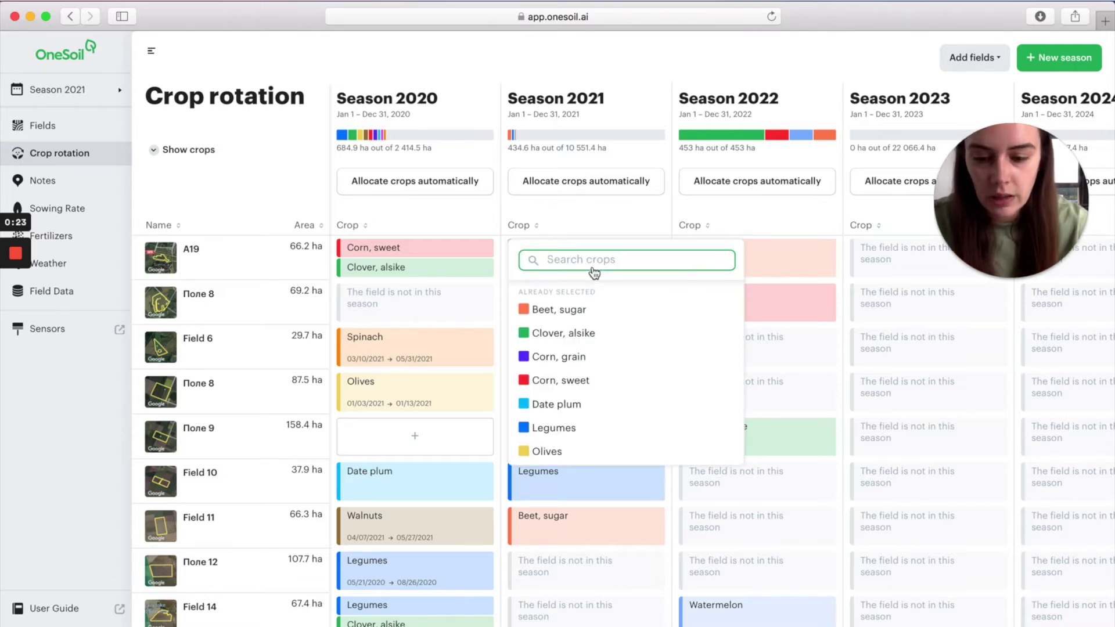
pyautogui.write('alfa')
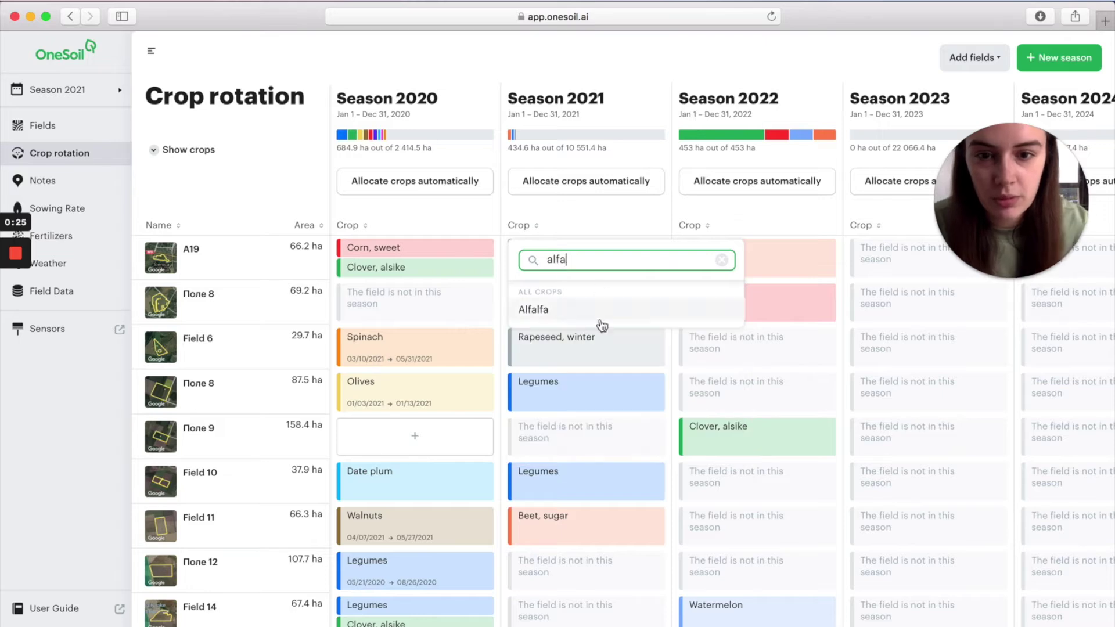
pyautogui.click(587, 311)
# Set the Alfalfa planting date to April 14, 2021 and save the entry
pyautogui.click(572, 373)
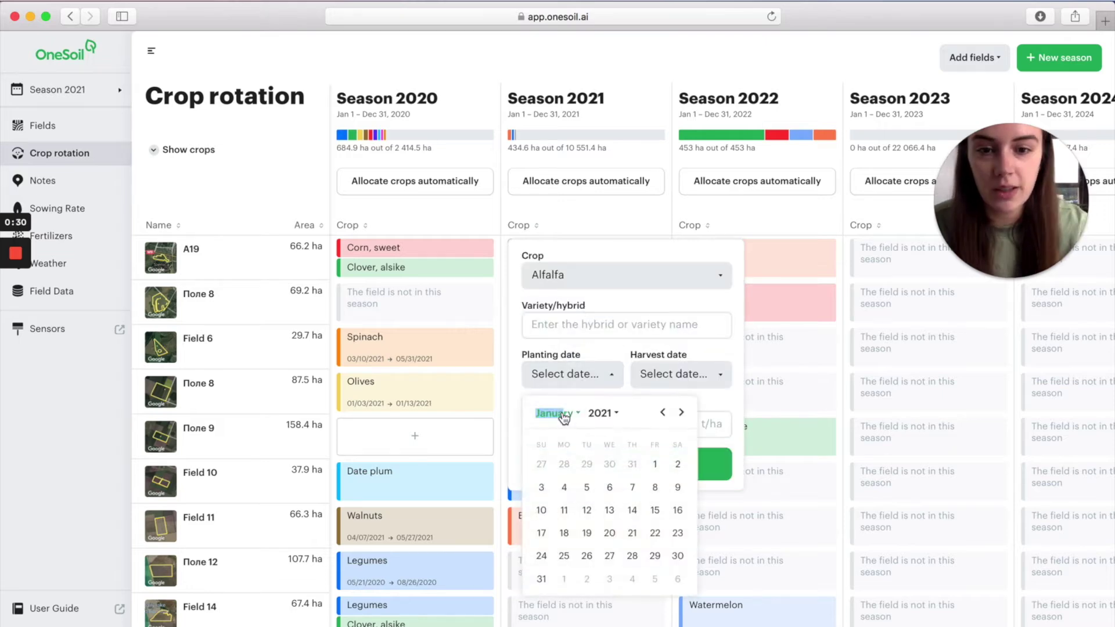
pyautogui.click(554, 413)
pyautogui.click(557, 515)
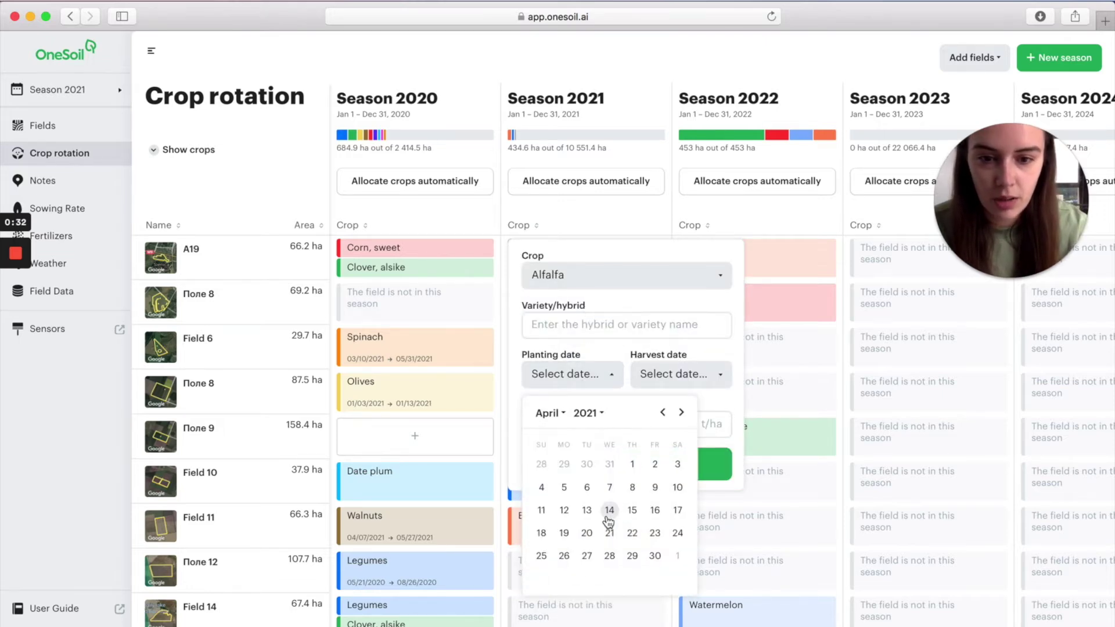
pyautogui.click(609, 514)
pyautogui.click(659, 382)
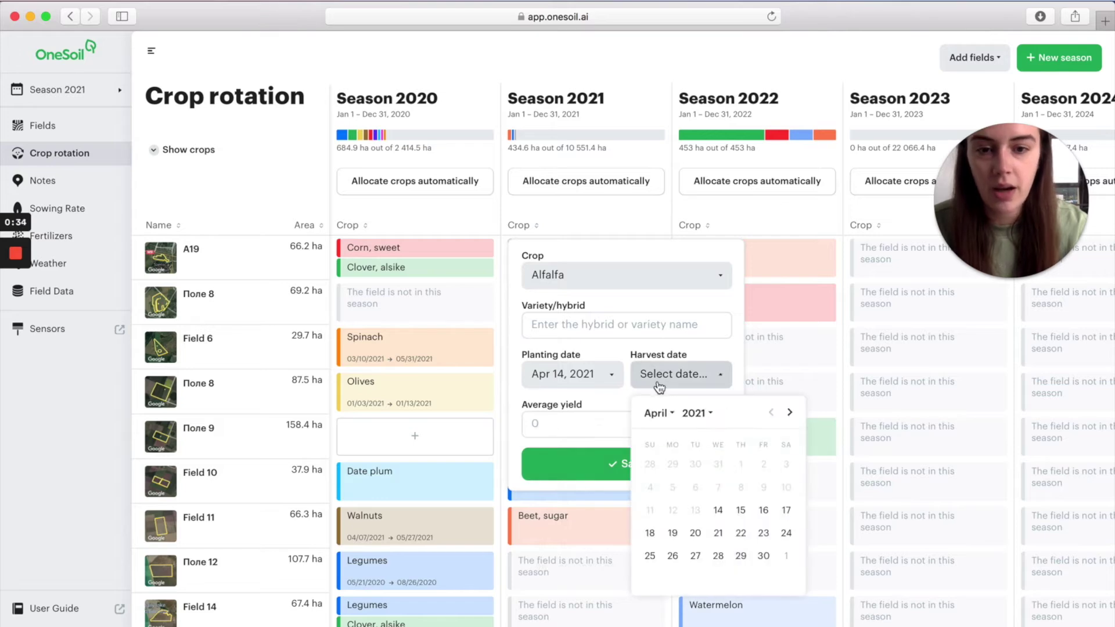
pyautogui.click(659, 383)
pyautogui.click(603, 335)
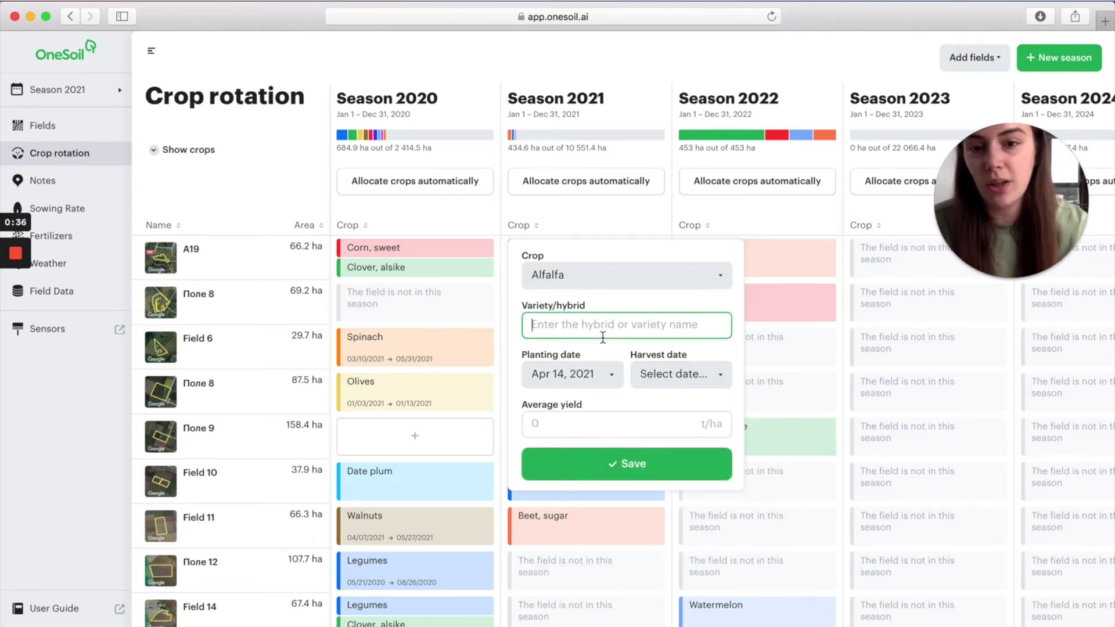
pyautogui.click(571, 420)
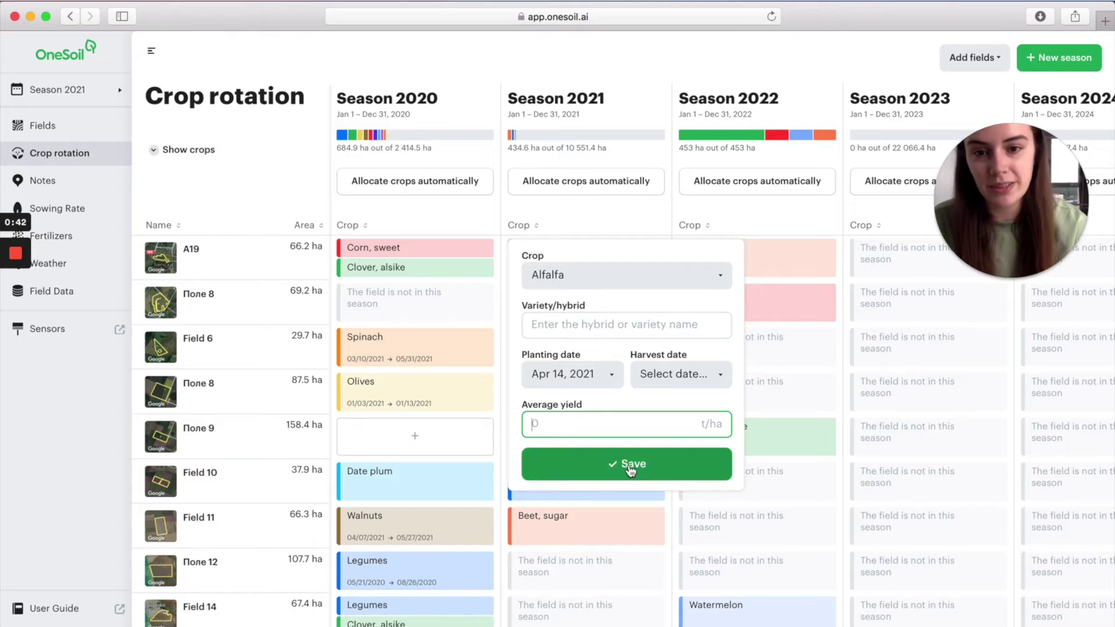
pyautogui.click(632, 468)
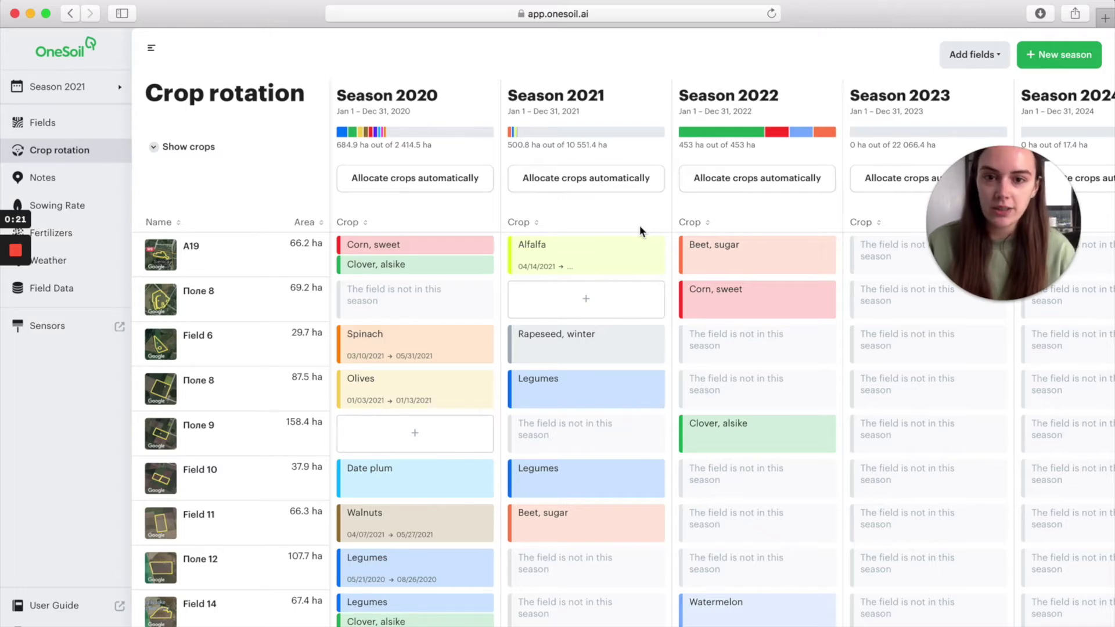
# Scroll to Field 16 and start adding a crop to its Season 2020 cell
pyautogui.scroll(-8, 435, 414)
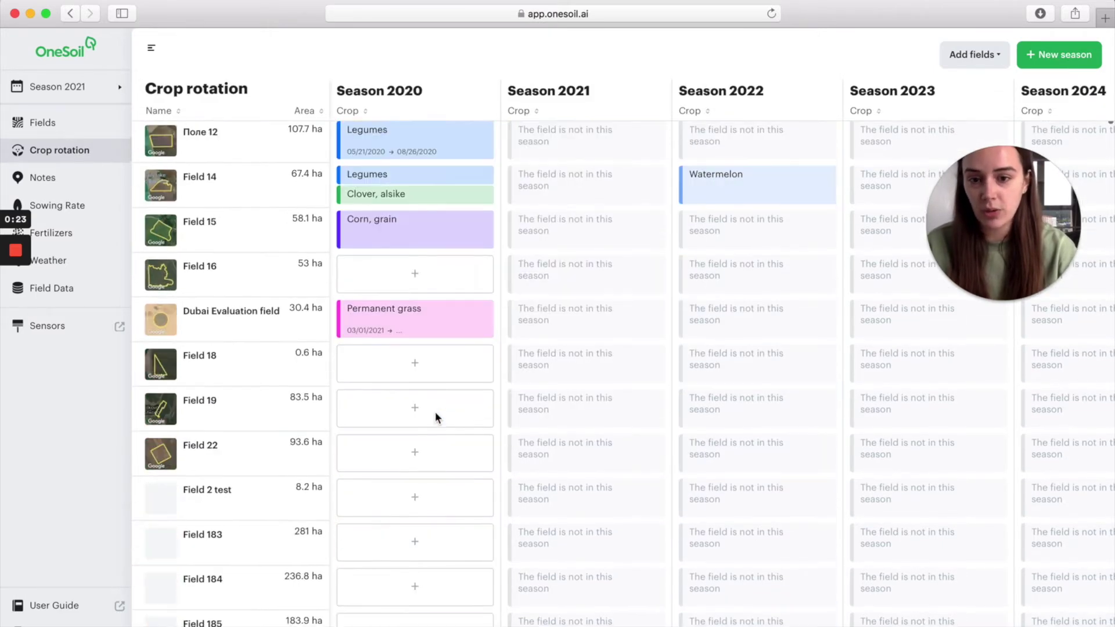
pyautogui.scroll(-2, 434, 413)
pyautogui.scroll(3, 427, 371)
pyautogui.click(406, 284)
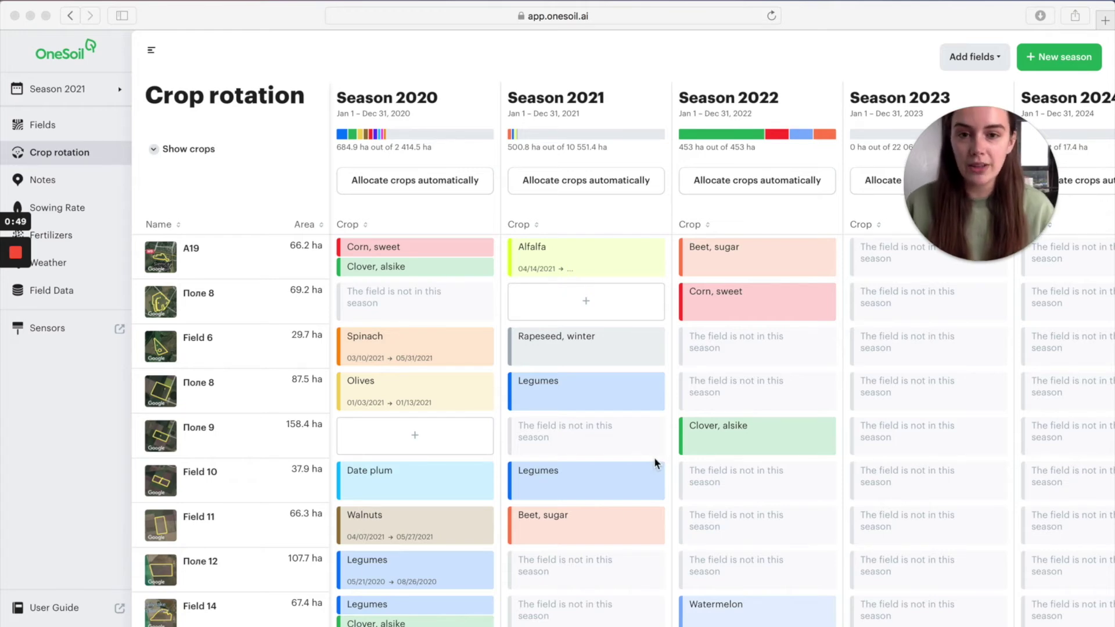
# In Season 2023 auto-allocation, select Beet, sugar, Corn, sweet, Acacia (gum arabic) and Walnuts
pyautogui.click(870, 183)
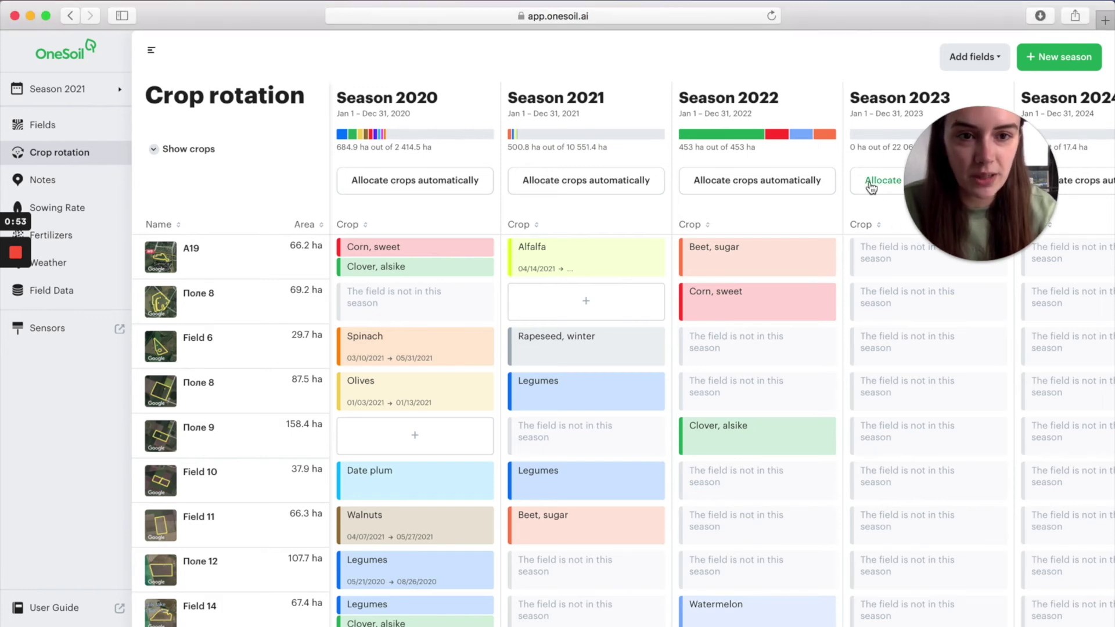
pyautogui.click(871, 182)
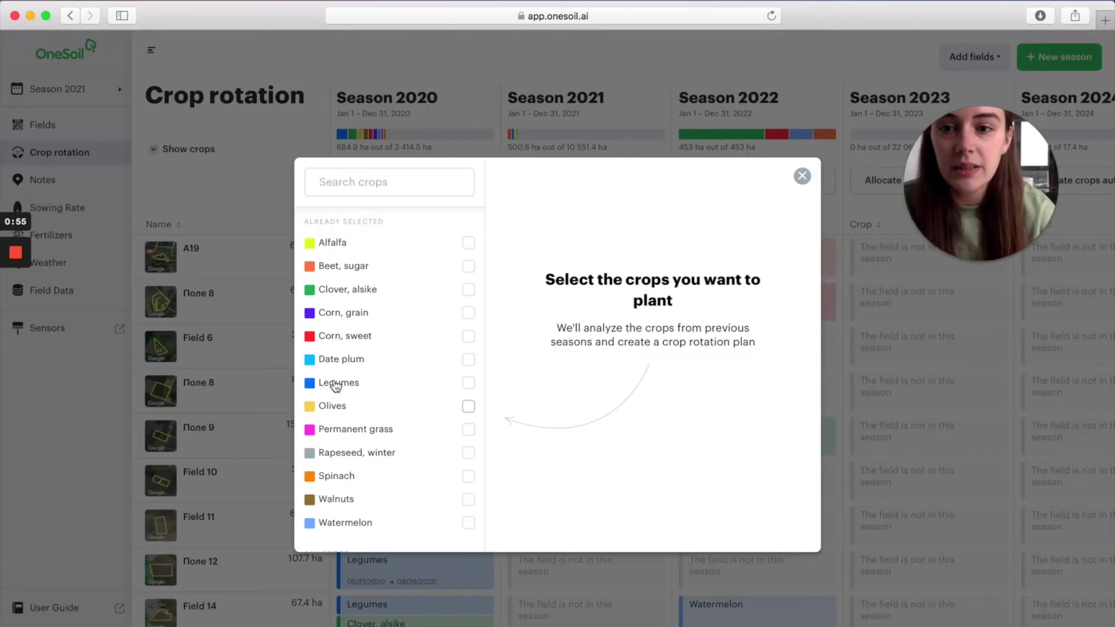
pyautogui.click(367, 271)
pyautogui.click(377, 341)
pyautogui.scroll(-4, 394, 435)
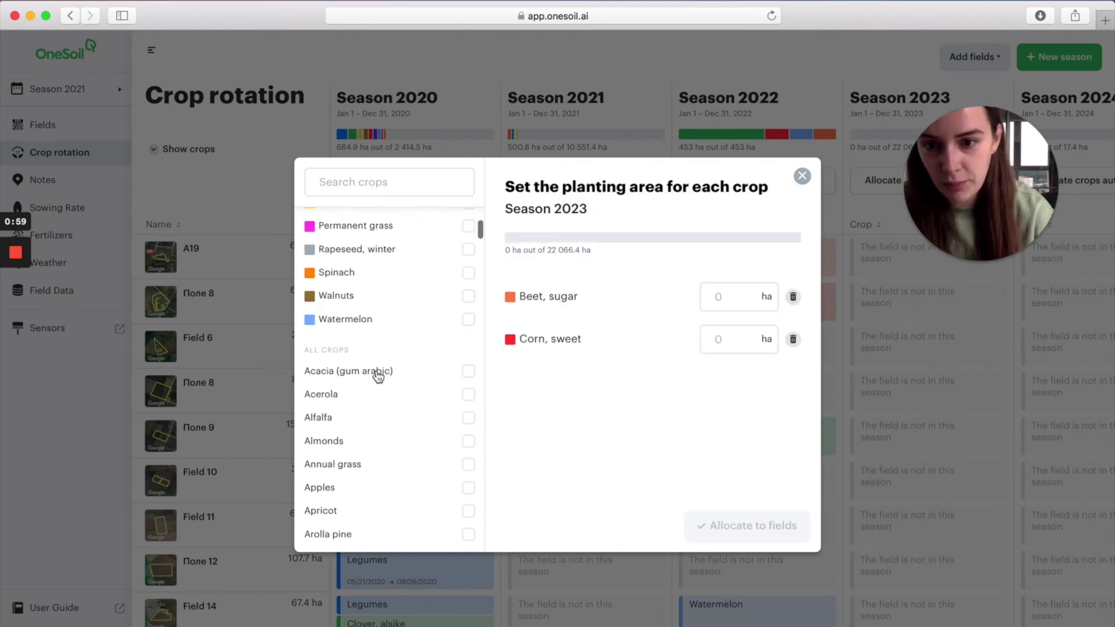
pyautogui.click(378, 372)
pyautogui.click(353, 297)
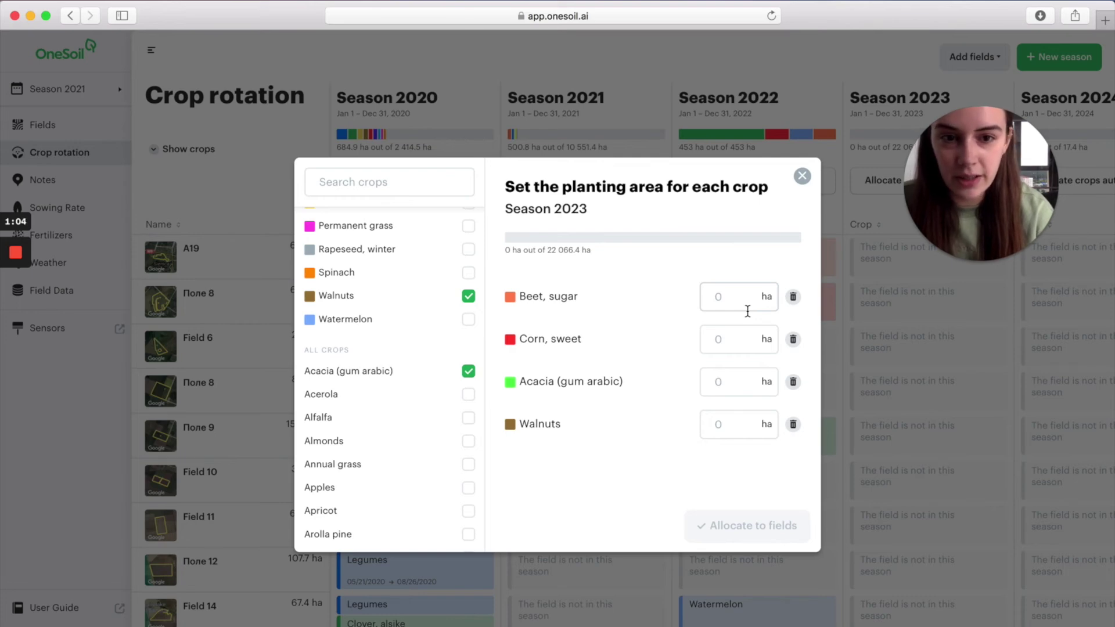
# Enter 788, 87, 234 and 876 ha for those crops and allocate them to fields
pyautogui.click(721, 297)
pyautogui.write('788')
pyautogui.click(733, 340)
pyautogui.write('87')
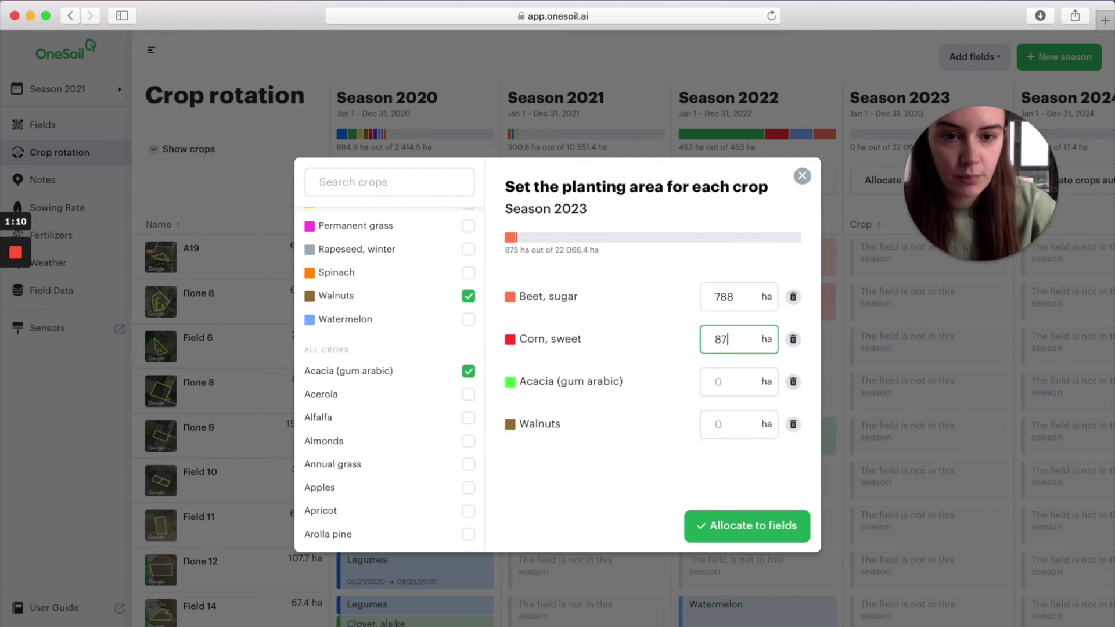
pyautogui.click(720, 382)
pyautogui.write('234')
pyautogui.click(721, 424)
pyautogui.write('876')
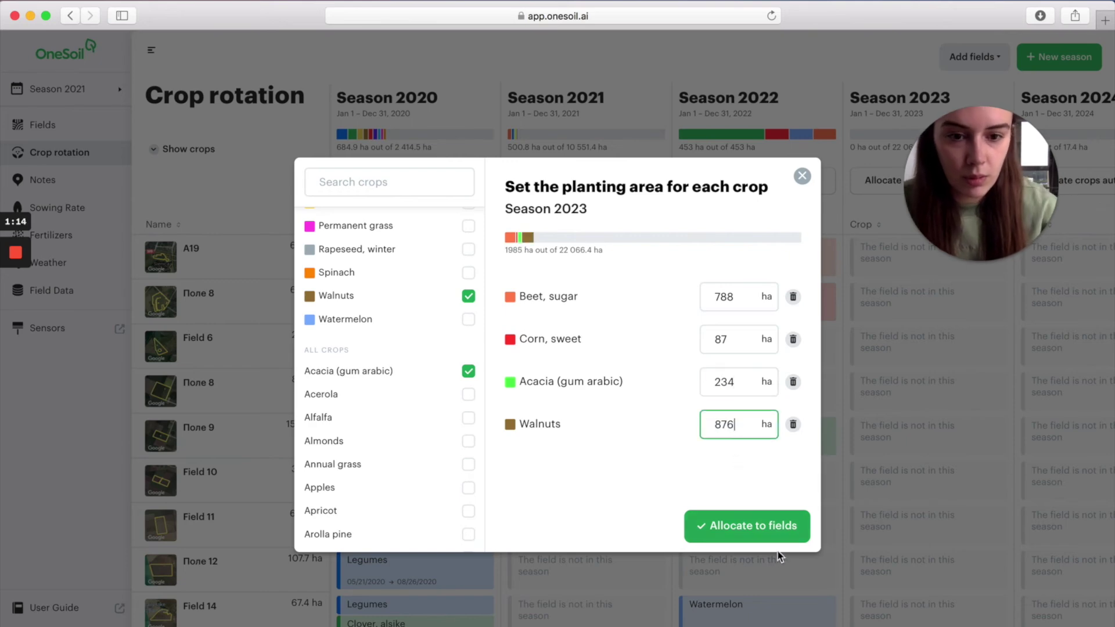
pyautogui.click(770, 544)
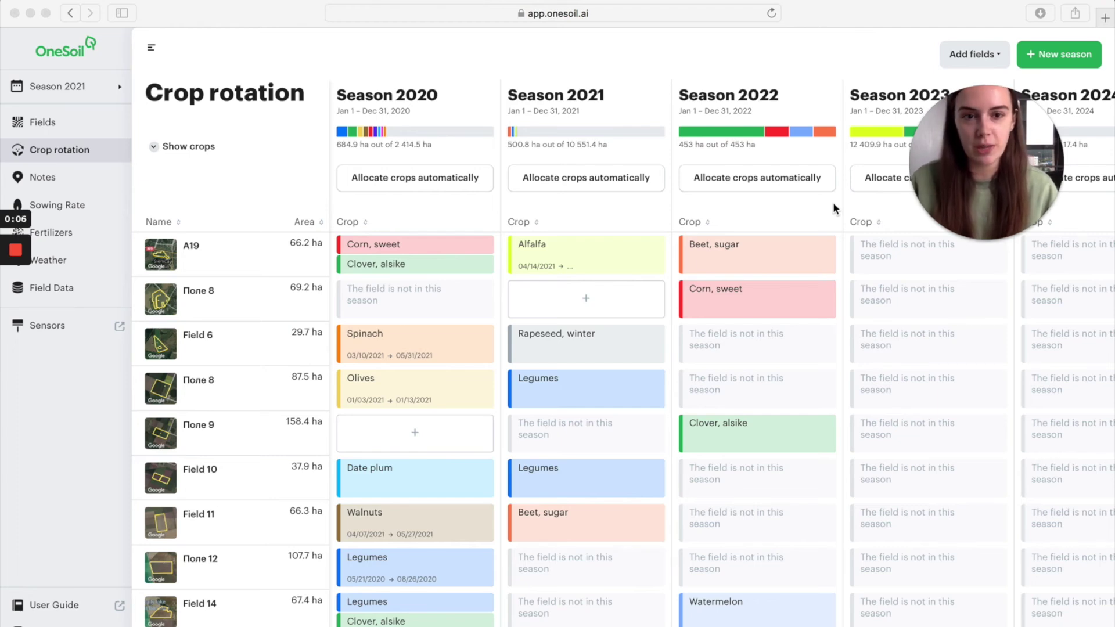
pyautogui.click(783, 351)
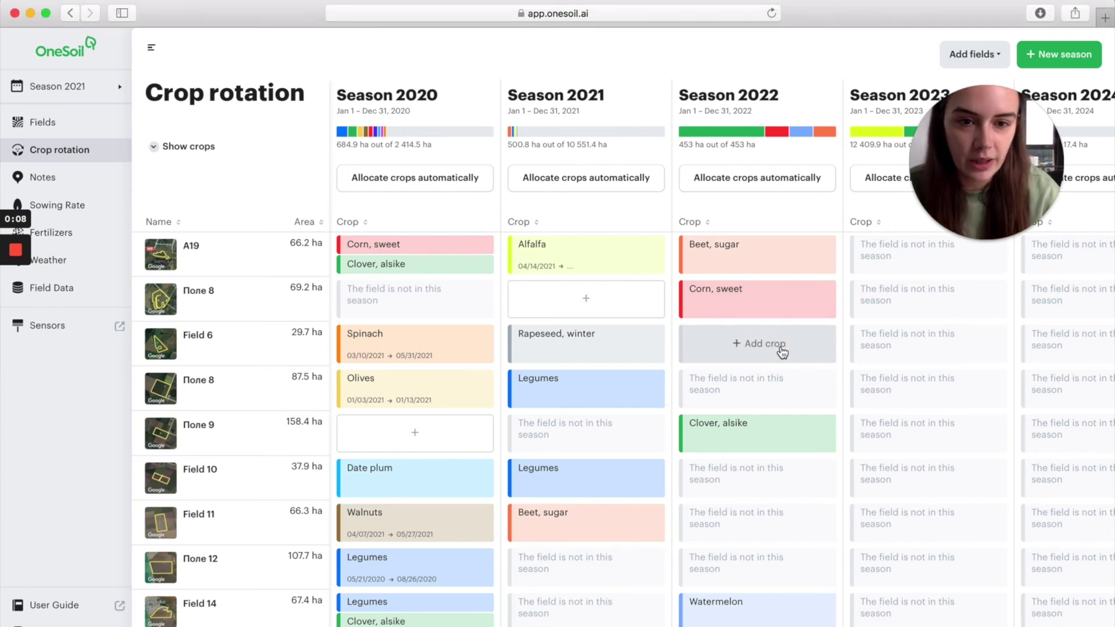
pyautogui.click(783, 351)
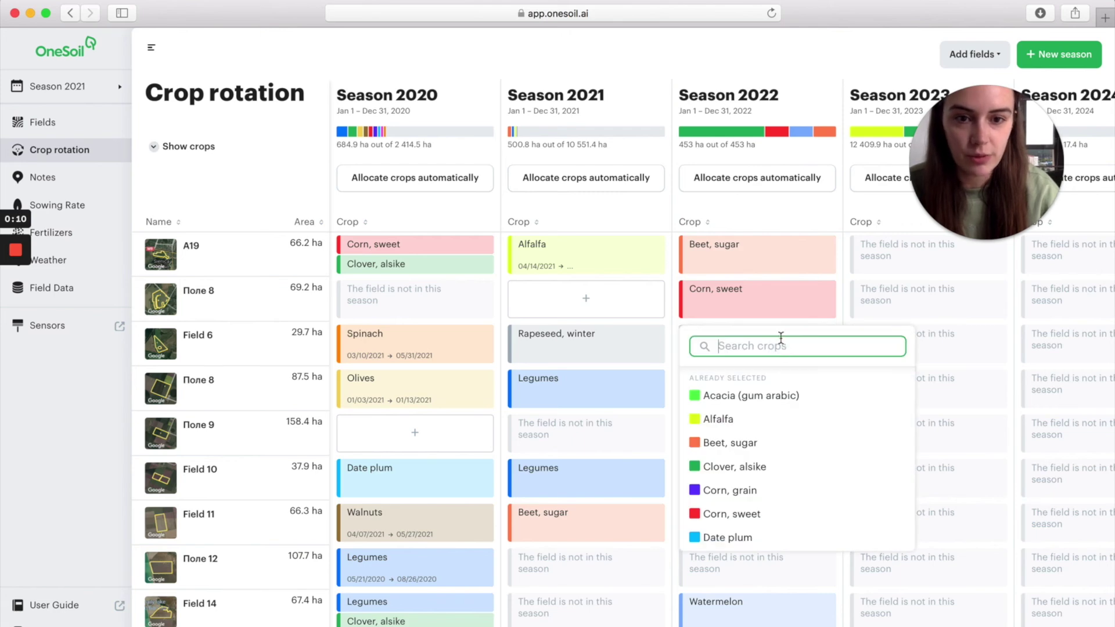
pyautogui.click(791, 213)
pyautogui.click(827, 247)
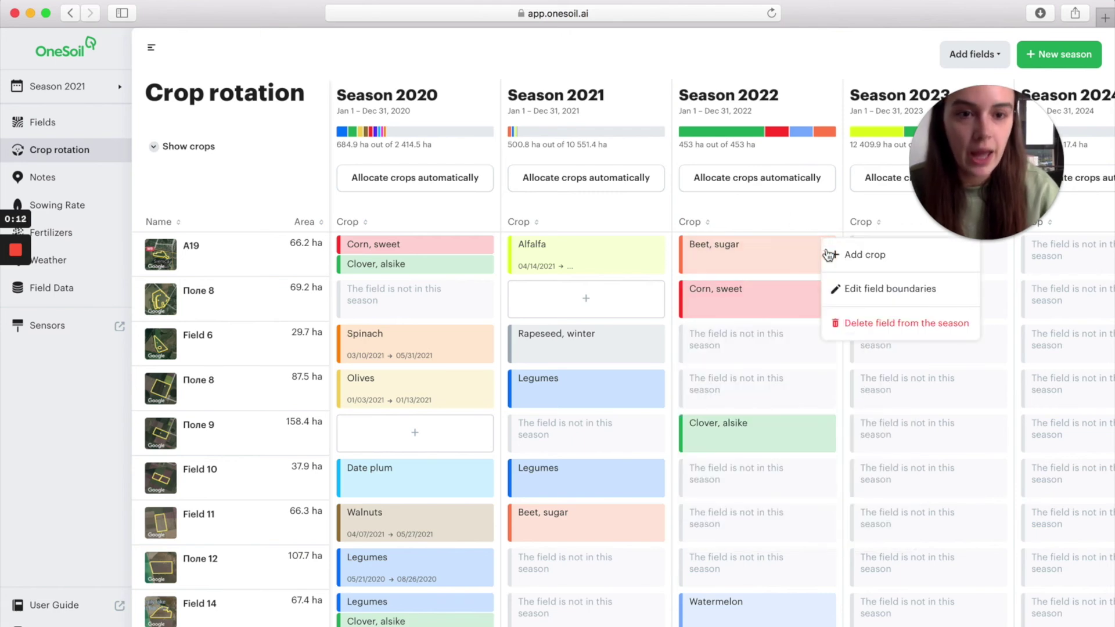
pyautogui.click(786, 216)
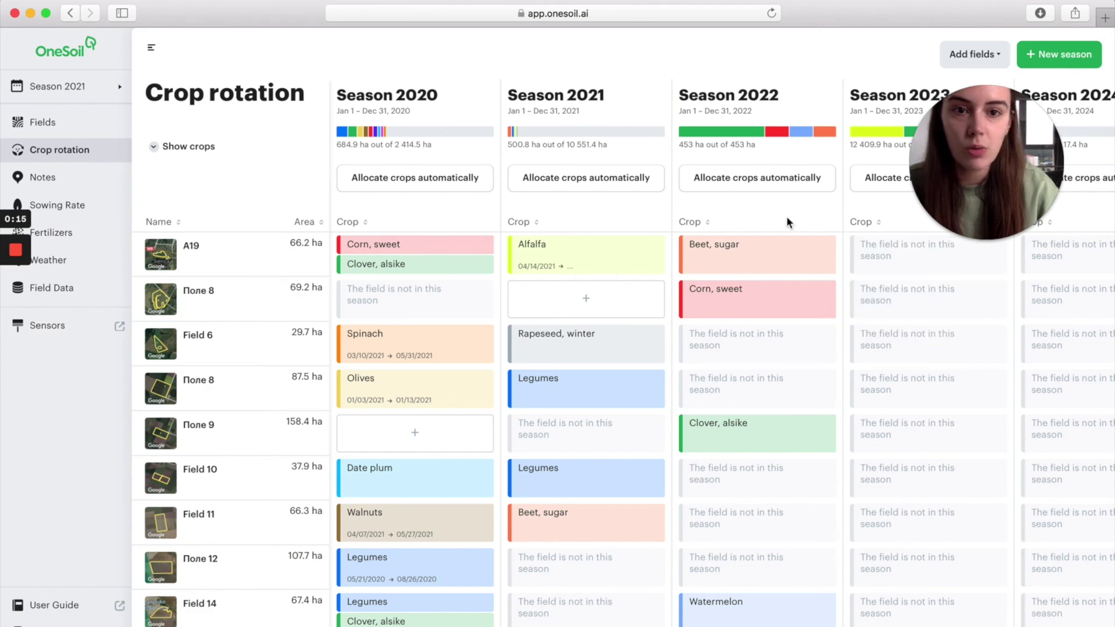
pyautogui.click(1062, 65)
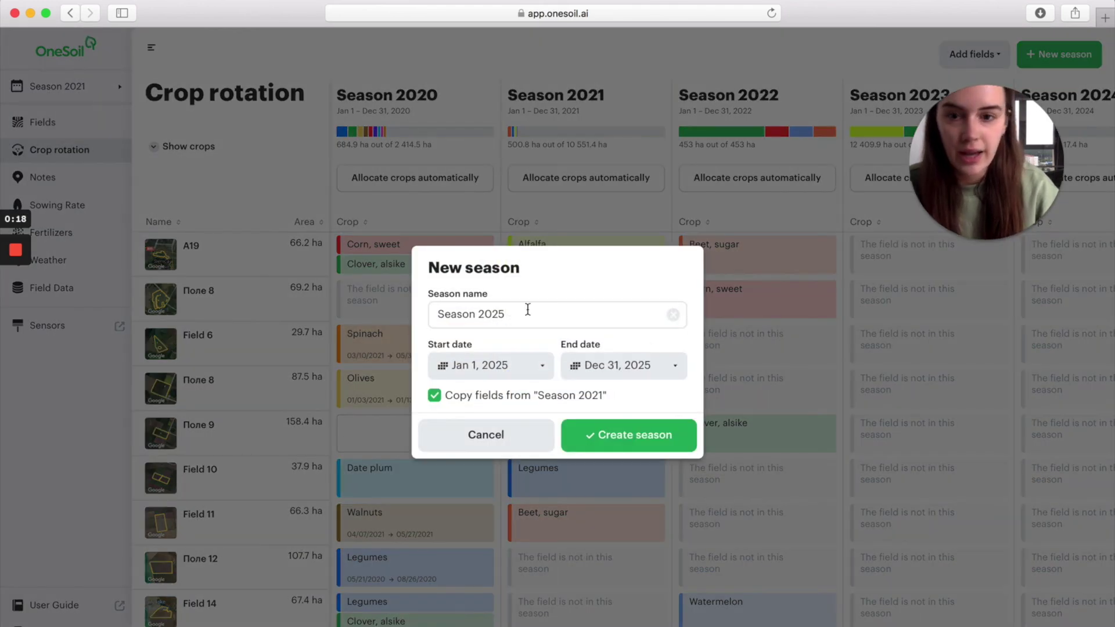
pyautogui.click(504, 436)
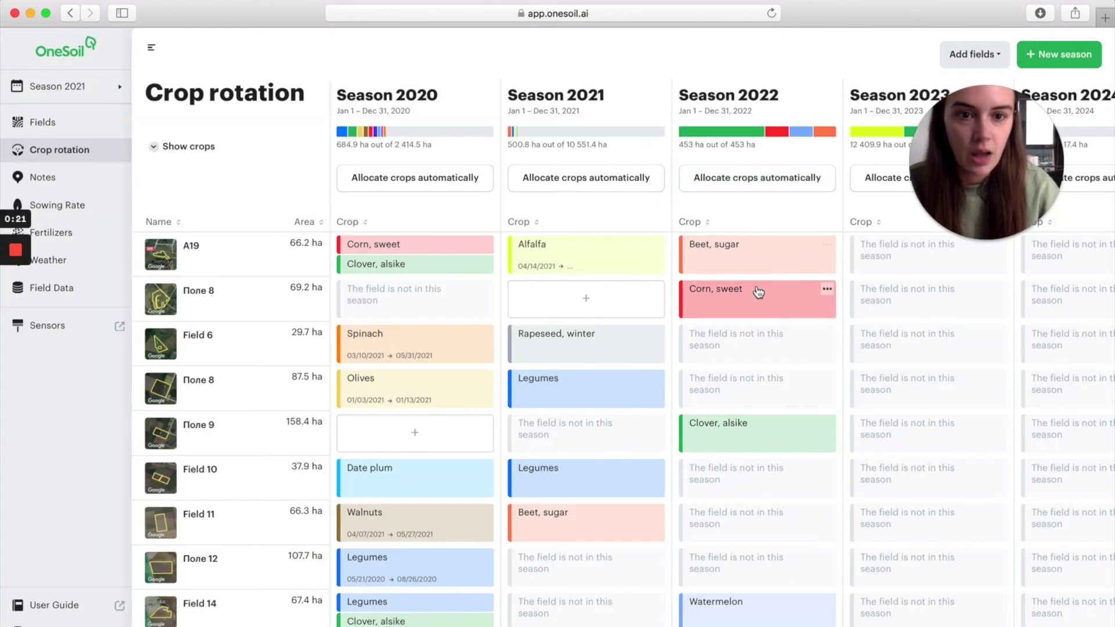
pyautogui.click(733, 299)
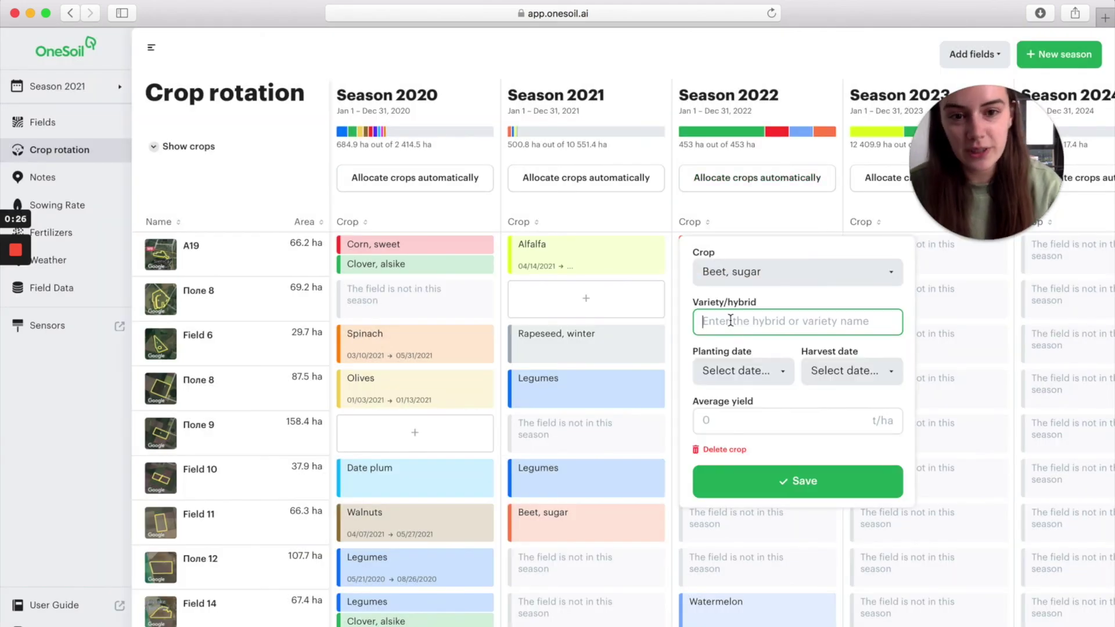